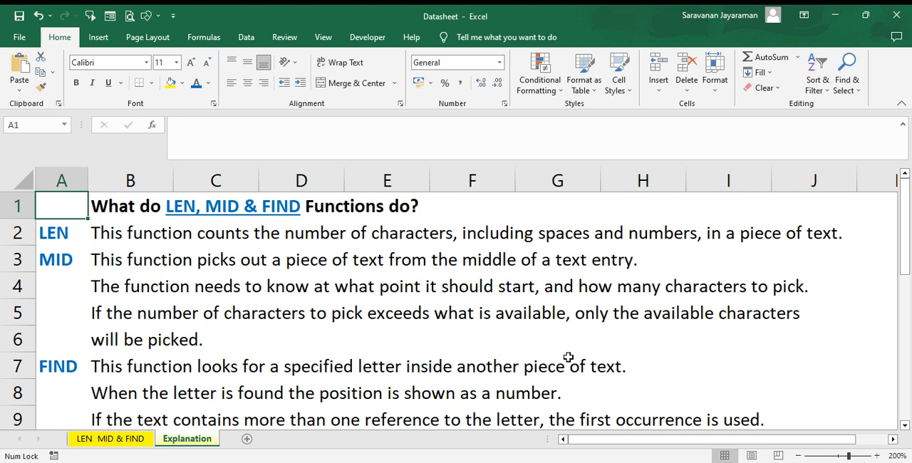
- Read through the LEN, MID and FIND descriptions on the Explanation sheet, down to the end and back to the heading
left_click(100, 371)
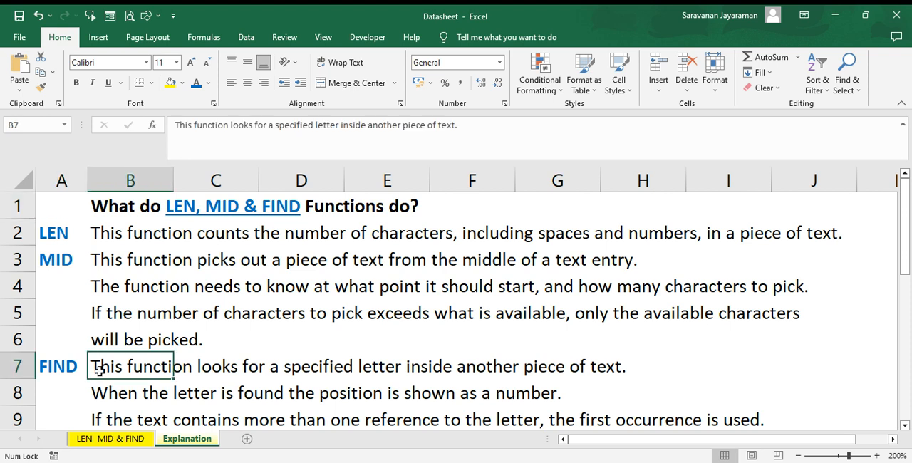
key("Down")
key("Down")
key("Down")
key("Down")
key("Down")
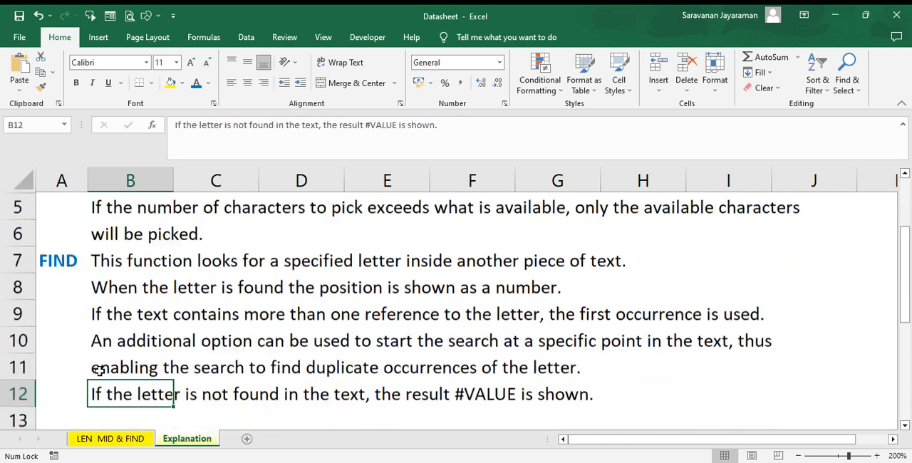
key("Down")
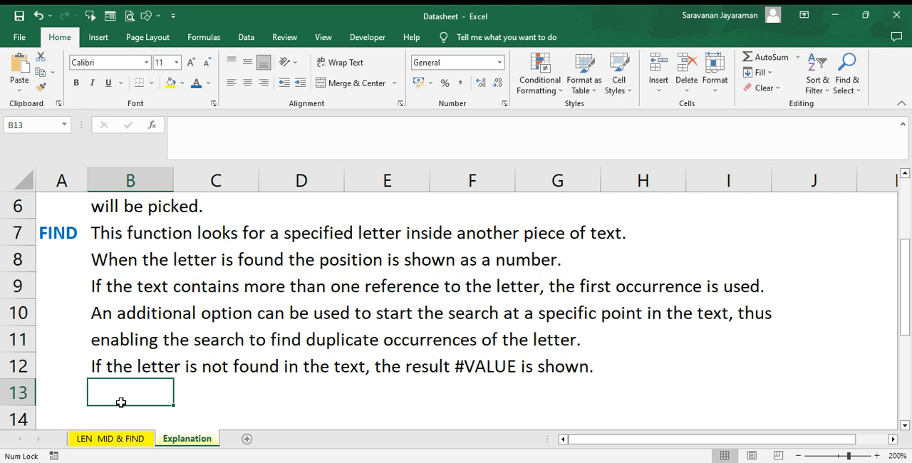
key("Up")
key("ctrl+Up")
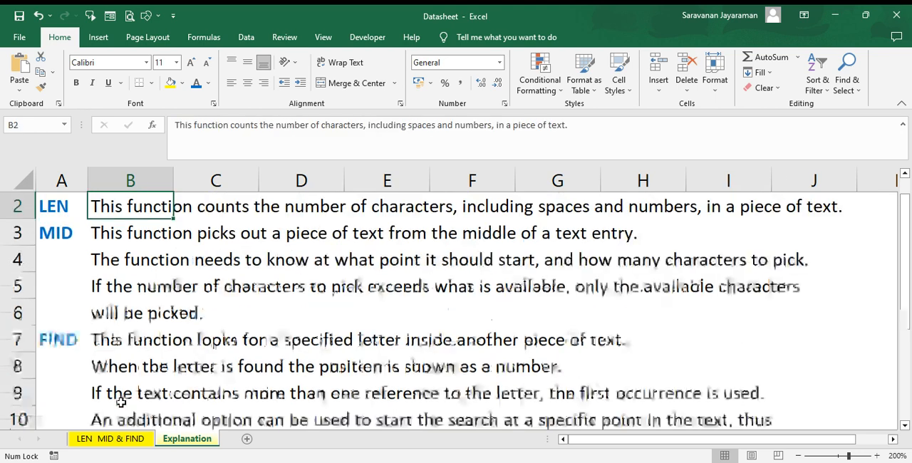
left_click_drag(121, 402, 152, 252)
key("ctrl+Up")
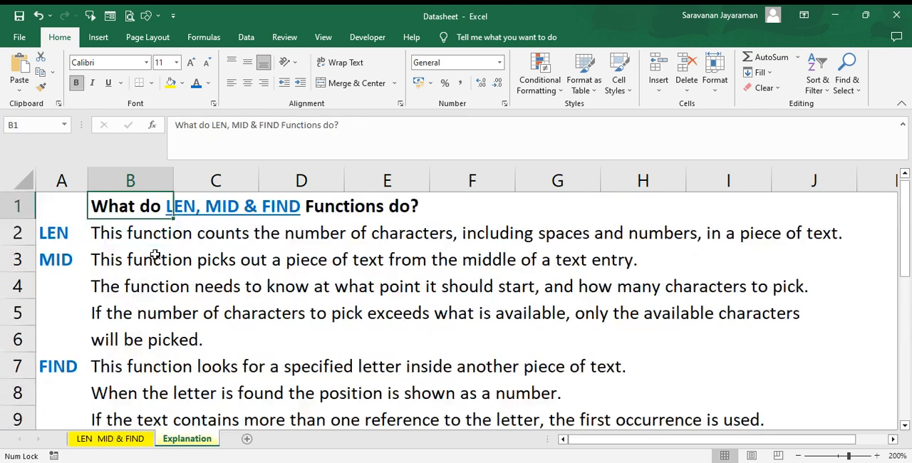
- On the LEN MID & FIND sheet, enter =LEN(E5) in cell F5 to count the characters of the first name
left_click(114, 440)
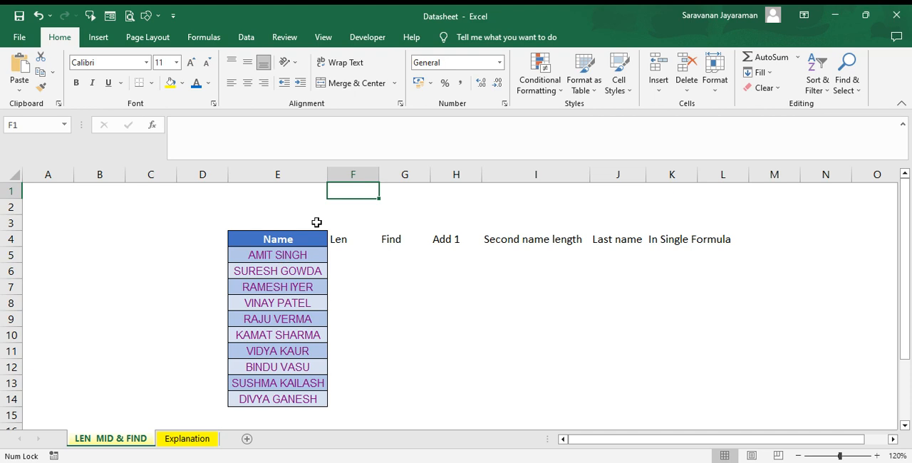
left_click(347, 260)
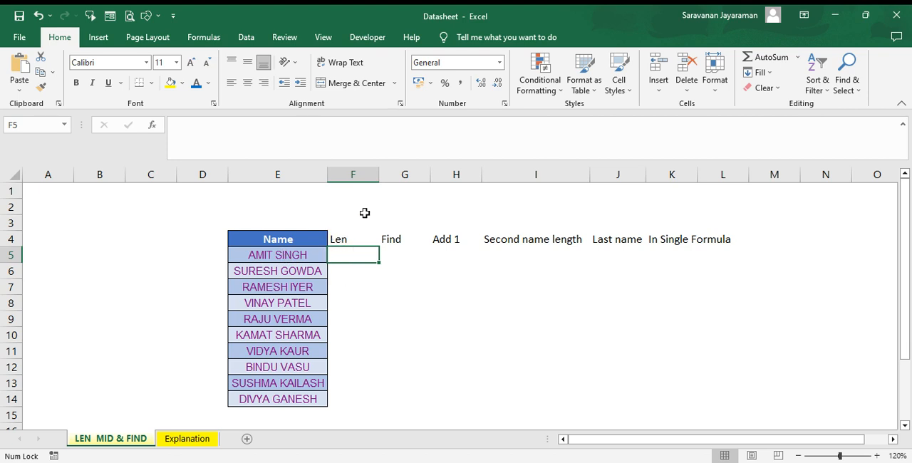
type("=len")
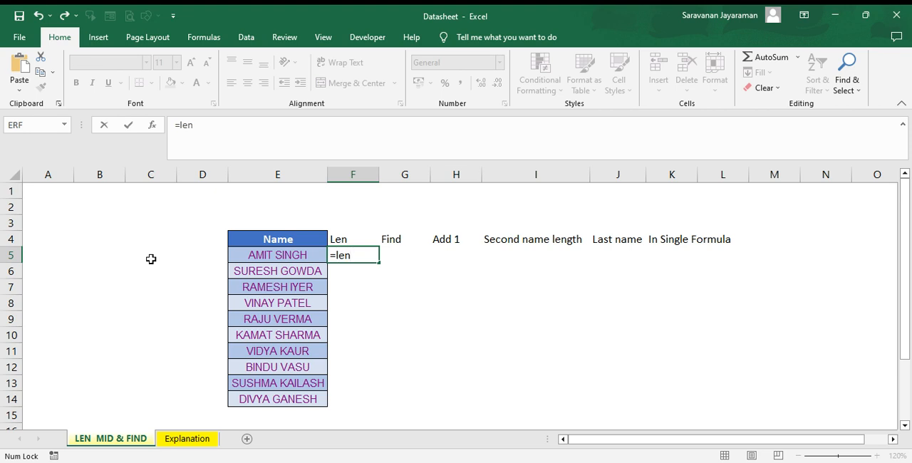
key("Tab")
left_click(251, 254)
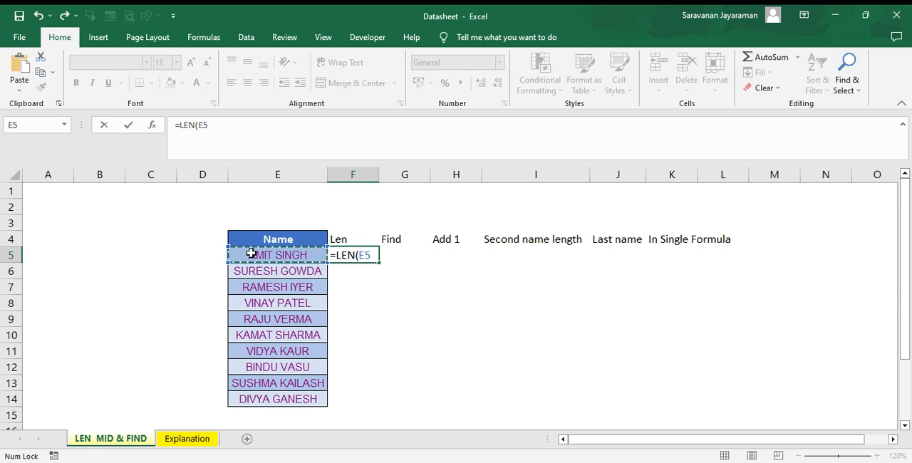
type(")")
key("Return")
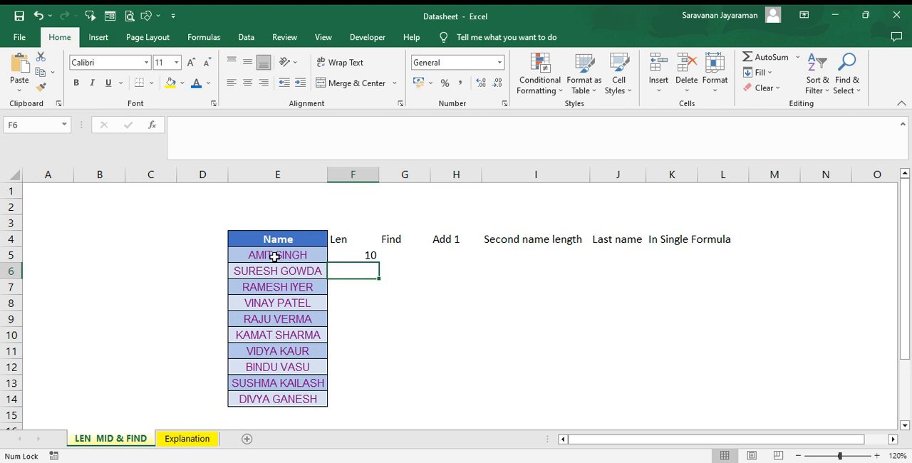
- Enter =FIND(" ",E5) in cell G5 to locate the space in the first full name
left_click(358, 254)
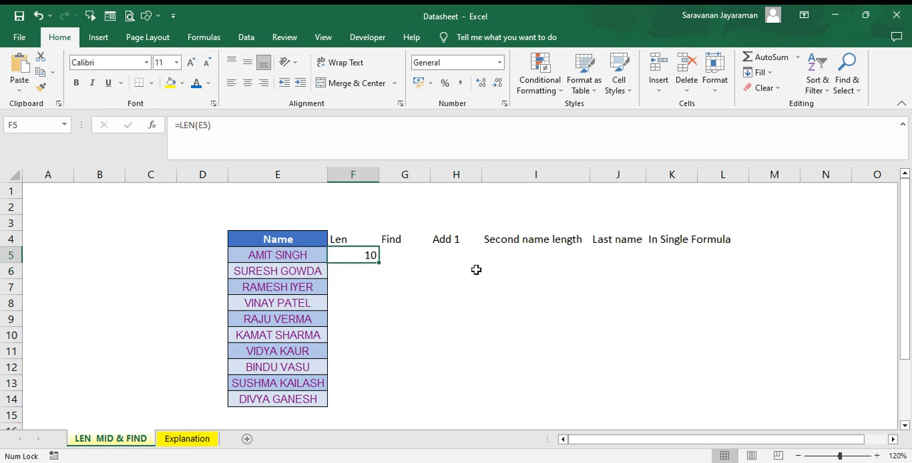
key("Right")
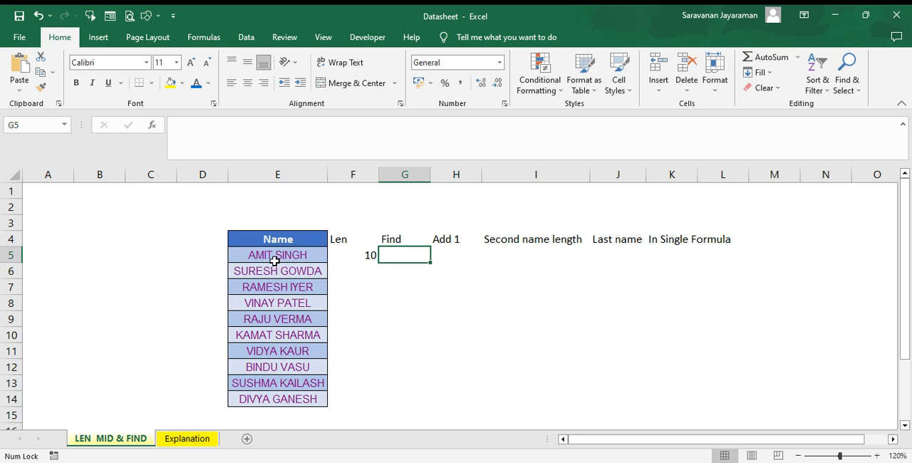
type("=")
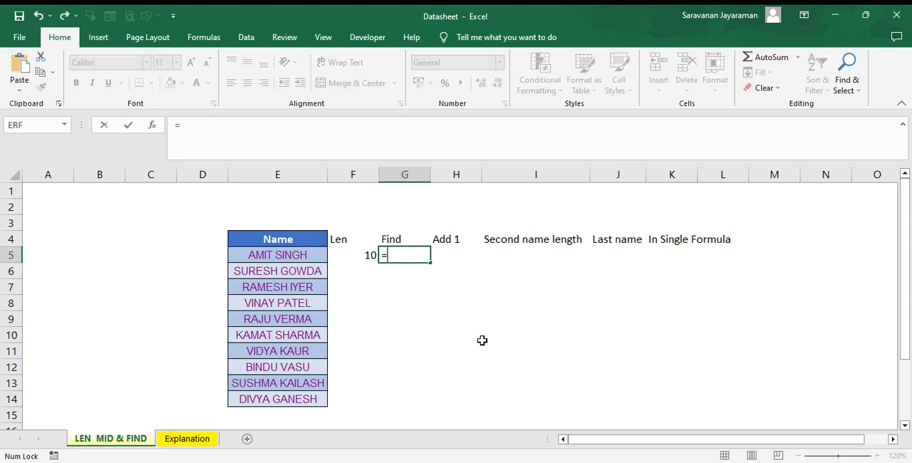
type("finb")
key("BackSpace")
type("d")
key("Tab")
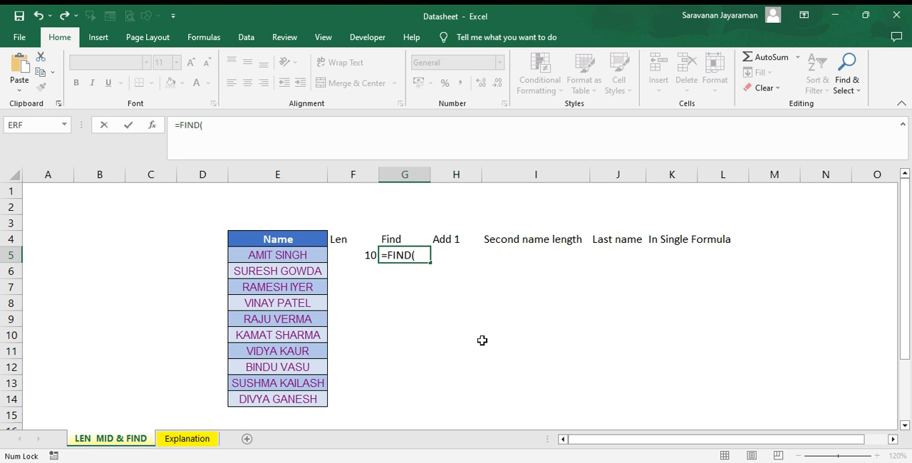
type("\" \",")
left_click(276, 257)
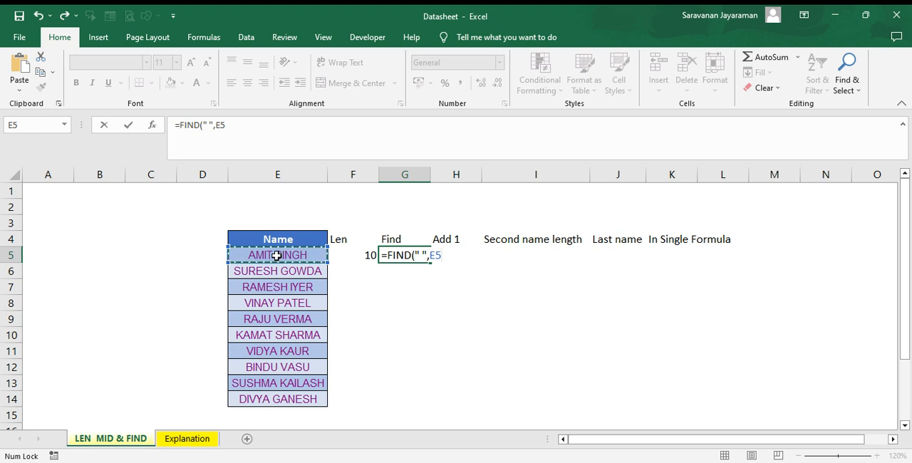
type(")")
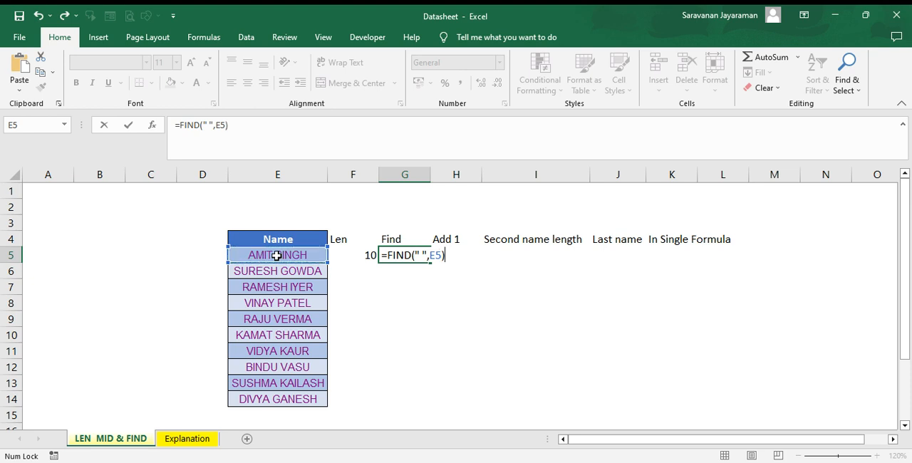
key("Return")
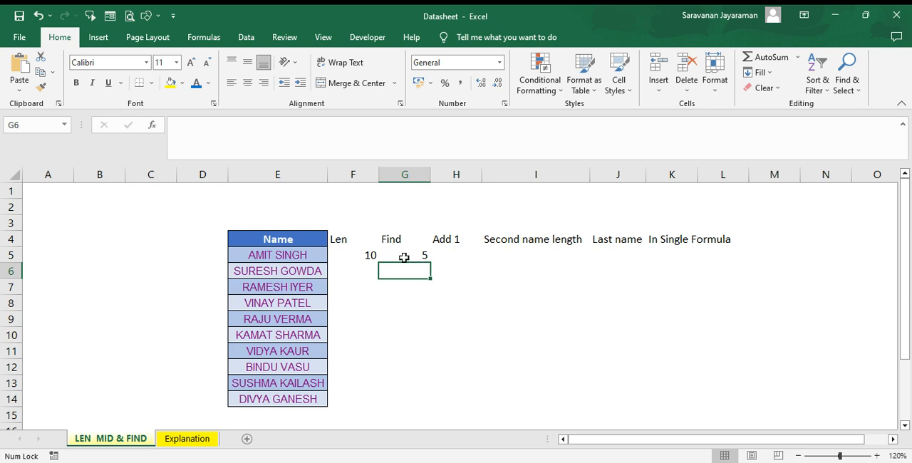
left_click(404, 255)
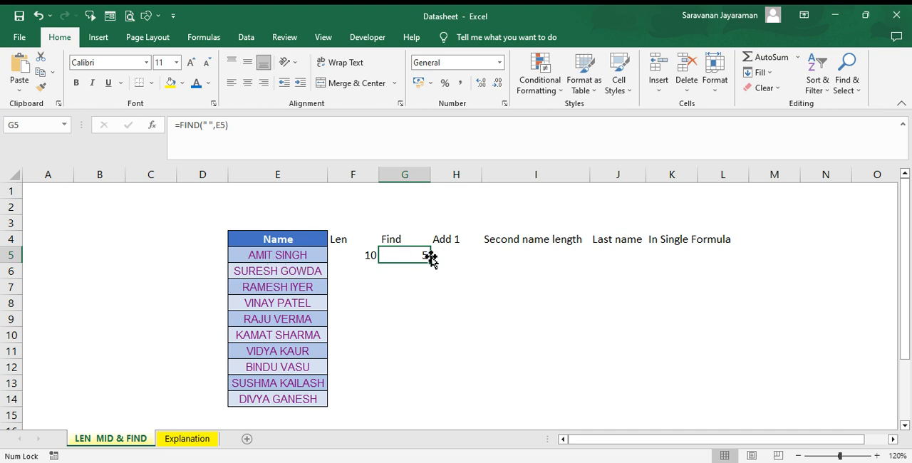
- Enter =G5+1 in cell H5 under Add 1 to get the starting position of the second name
left_click(452, 256)
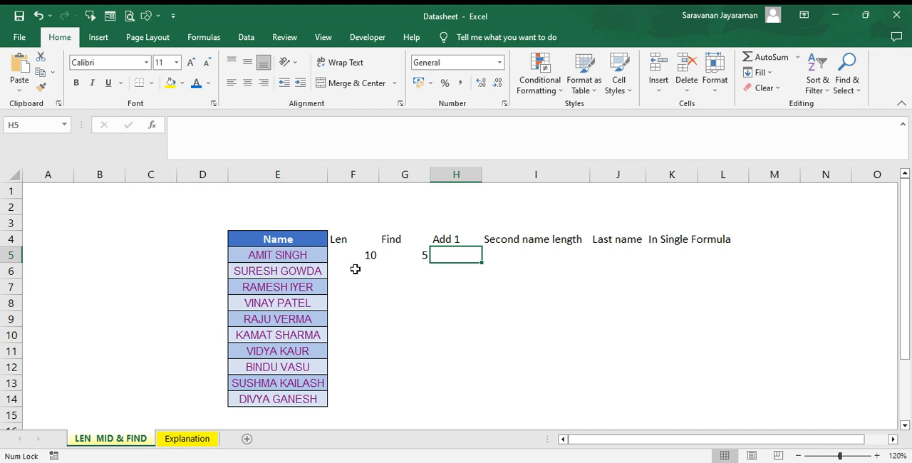
type("=")
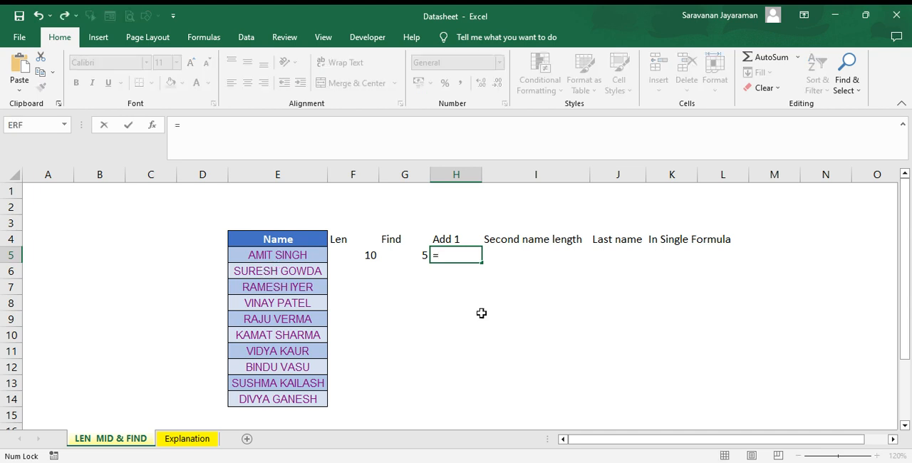
left_click(409, 258)
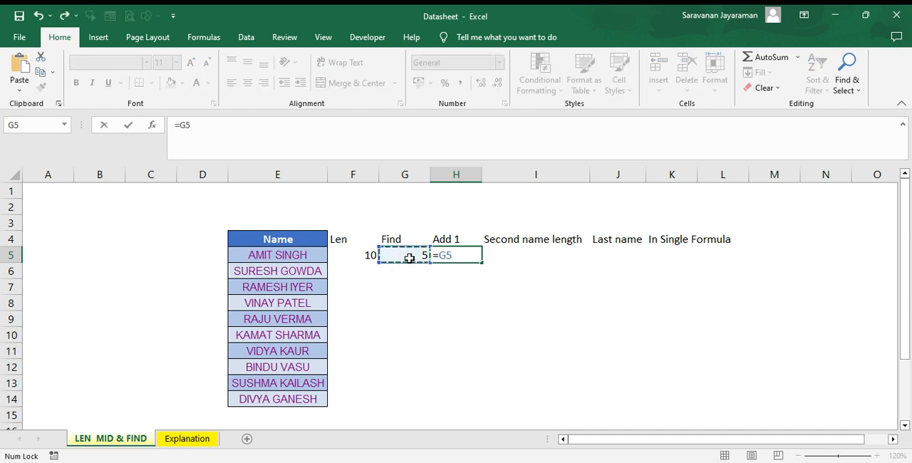
type("+1")
key("Return")
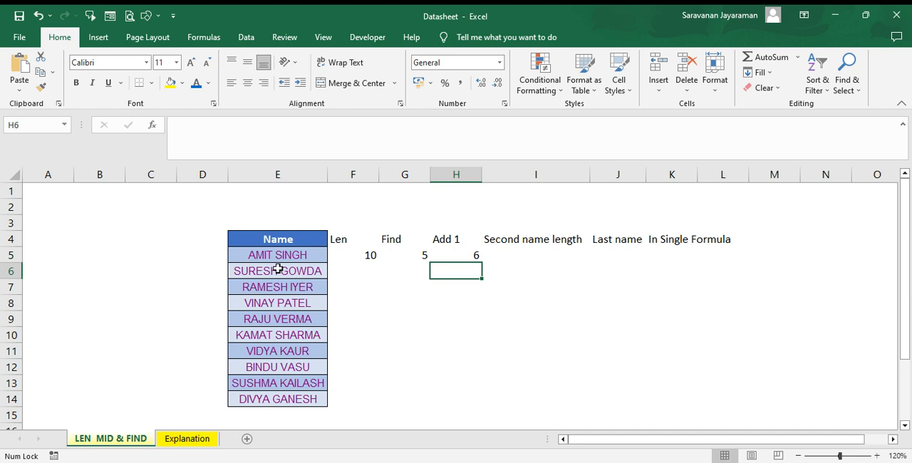
- Enter =F5-G5 in cell I5 to calculate the second name length
left_click(521, 254)
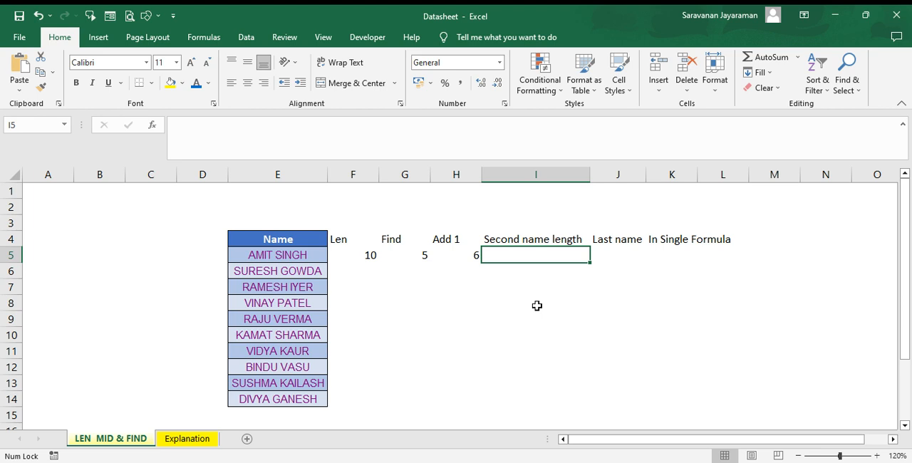
type("=")
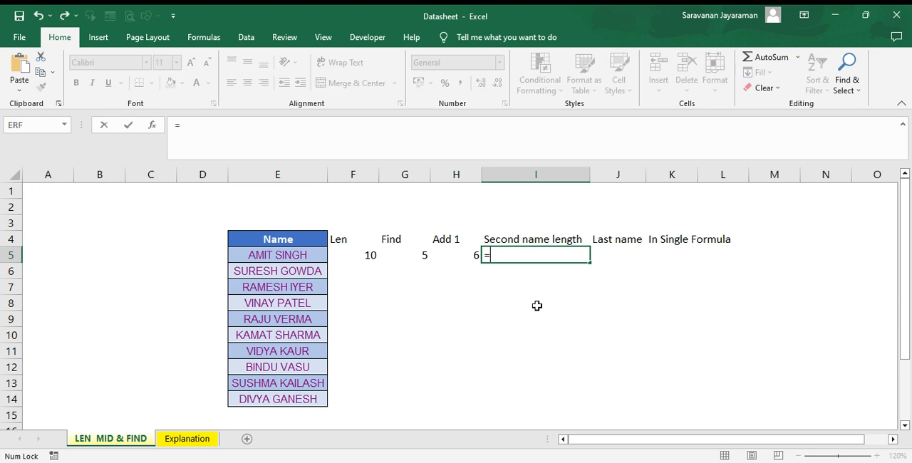
left_click(370, 255)
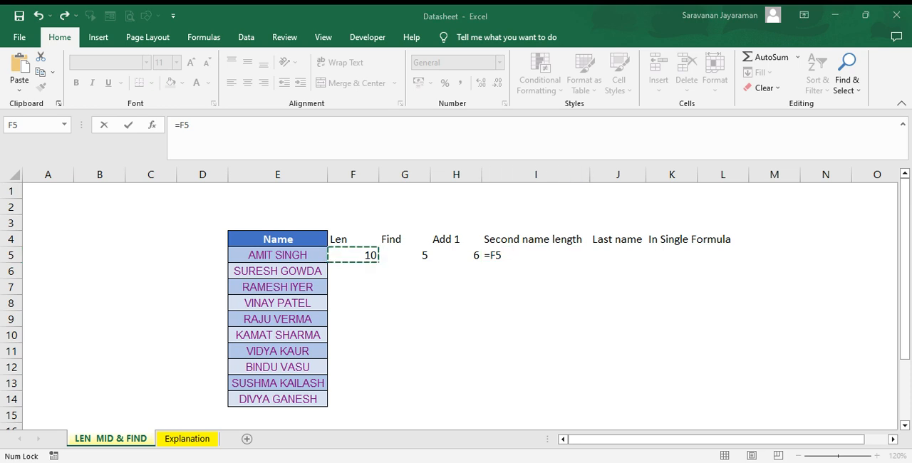
key("BackSpace")
key("BackSpace")
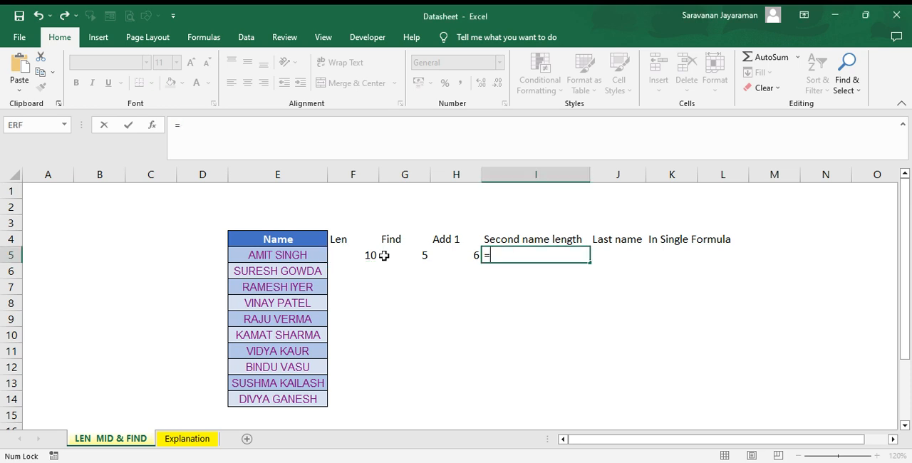
left_click(359, 251)
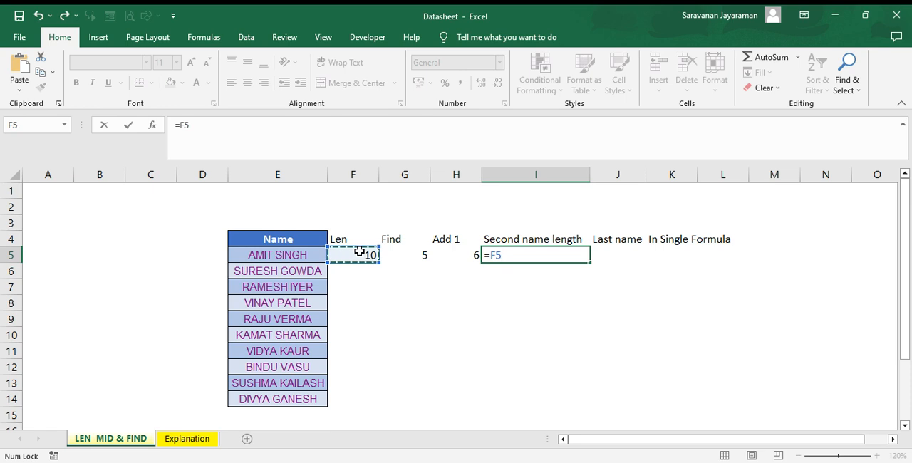
type("-")
left_click(407, 256)
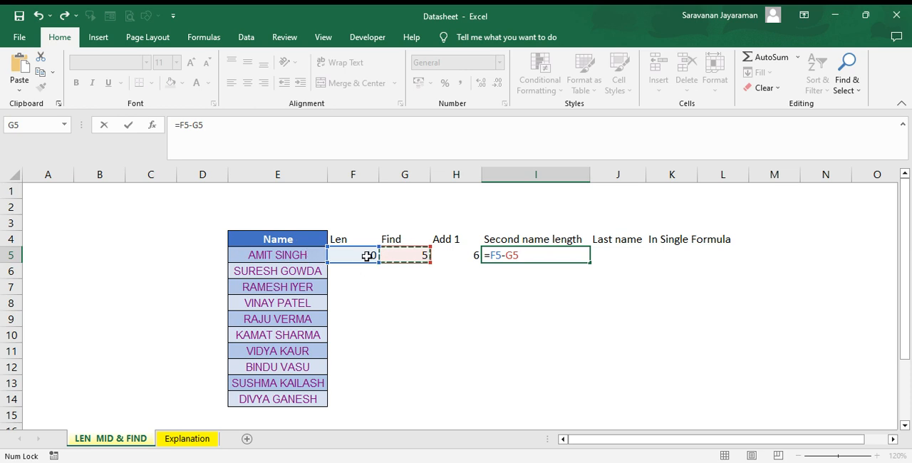
key("Return")
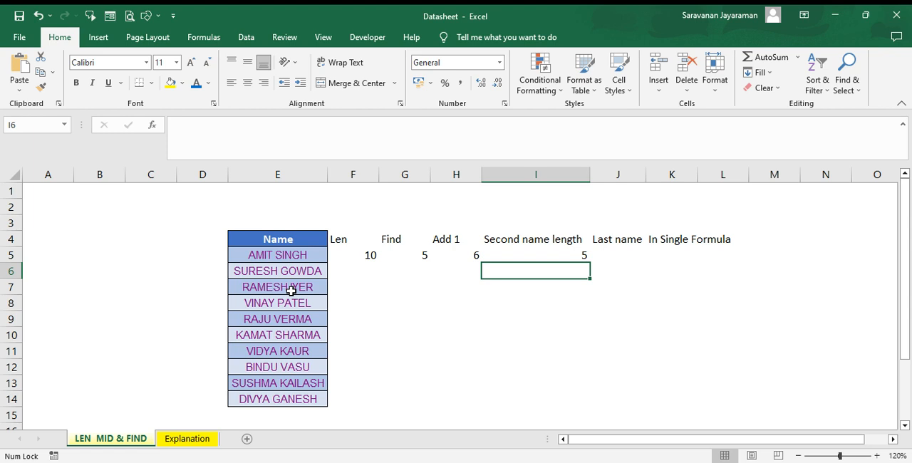
- Fill the formulas in F5:I5 down to row 14 for all the listed names
left_click(365, 256)
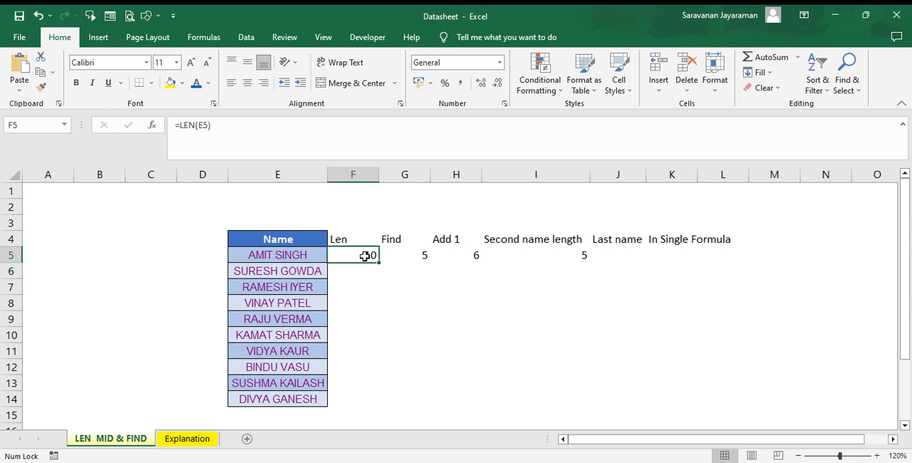
key("shift+Right")
key("shift+Right")
key("shift+Right")
key("shift+Down")
key("shift+Down")
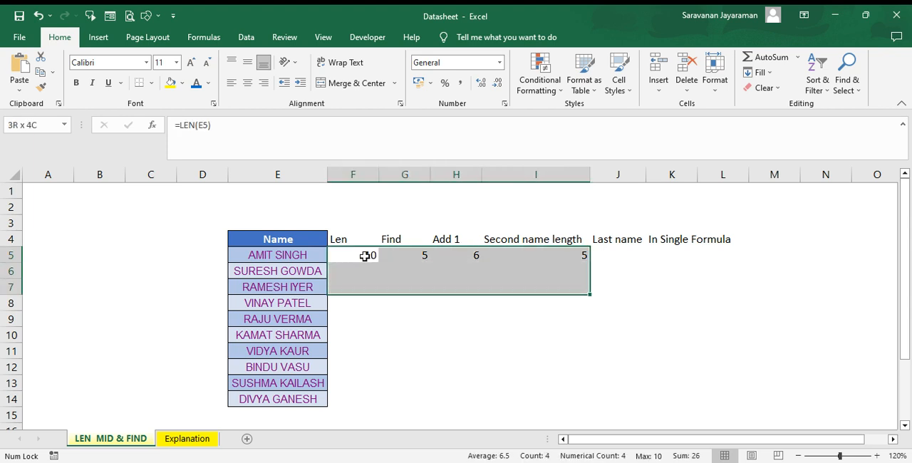
key("shift+Down")
key("shift+Down")
key("shift+Down")
key("shift+Down")
key("shift+Down")
key("shift+Down")
key("shift+Down")
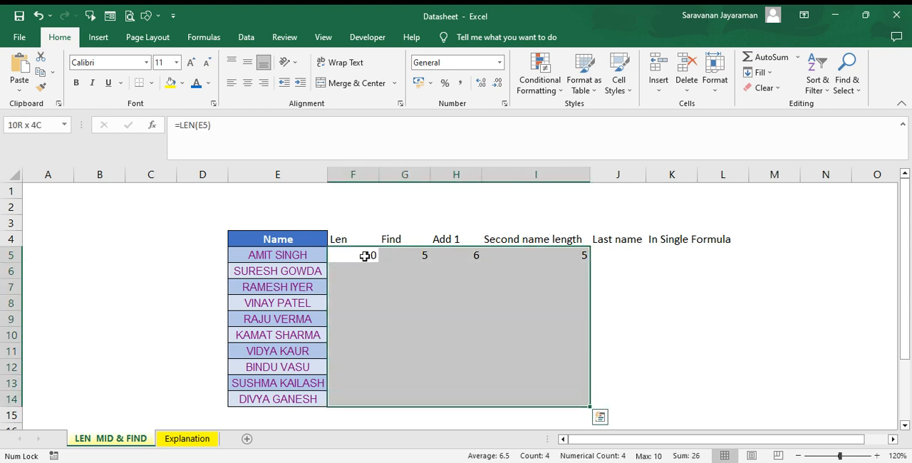
key("ctrl+d")
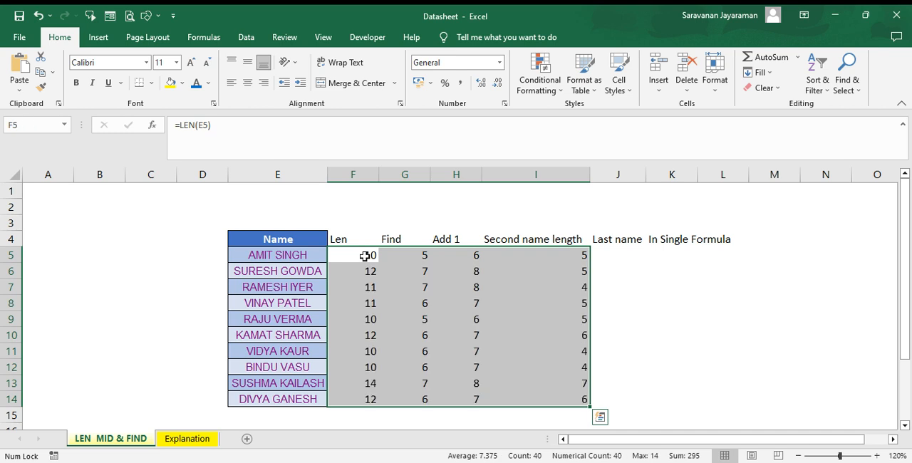
left_click(368, 272)
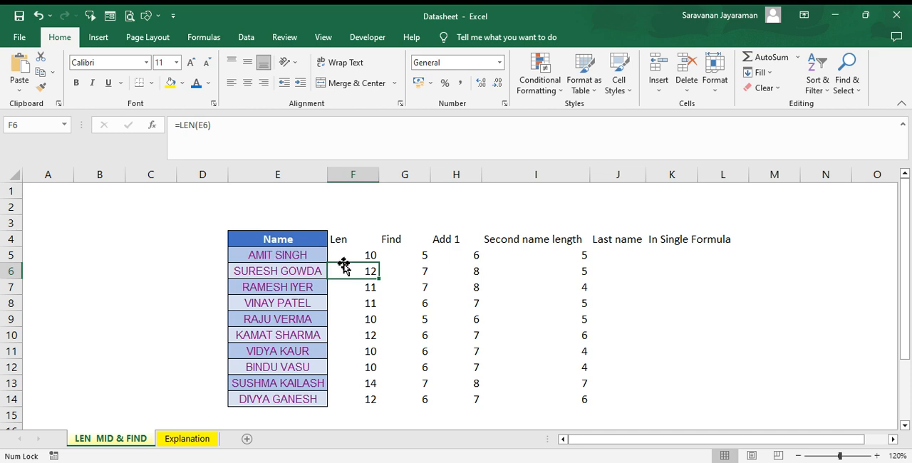
- Enter =MID(E5,H5,I5) in cell J5 under Last name to extract the first person's last name
left_click(628, 253)
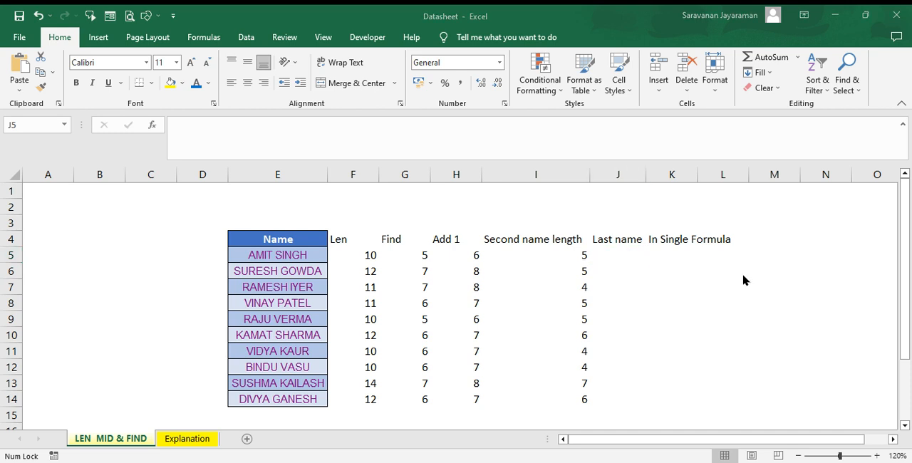
left_click(615, 261)
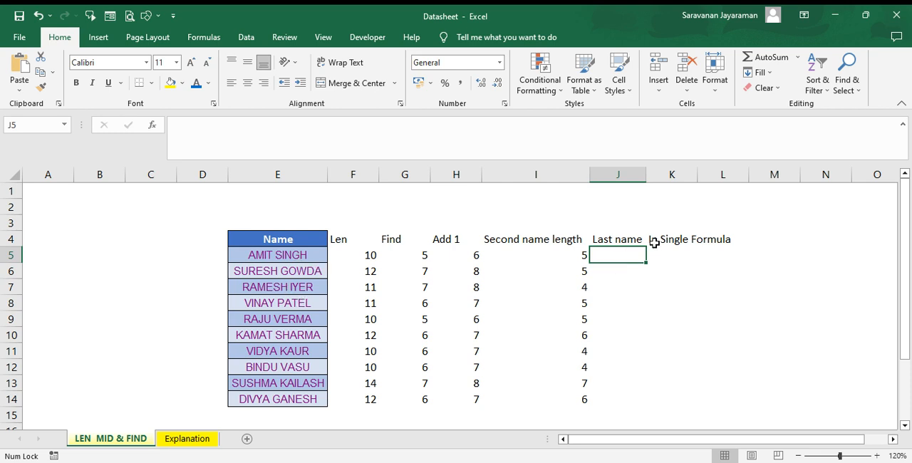
type("=mid")
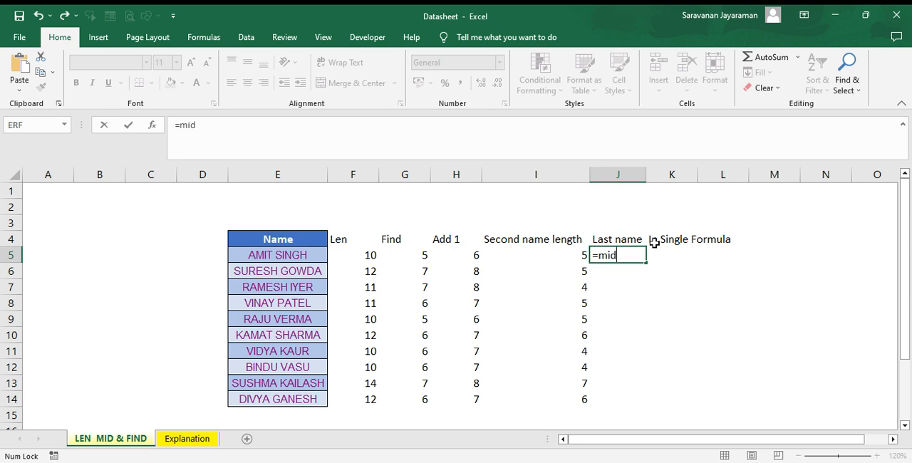
key("Tab")
left_click(279, 254)
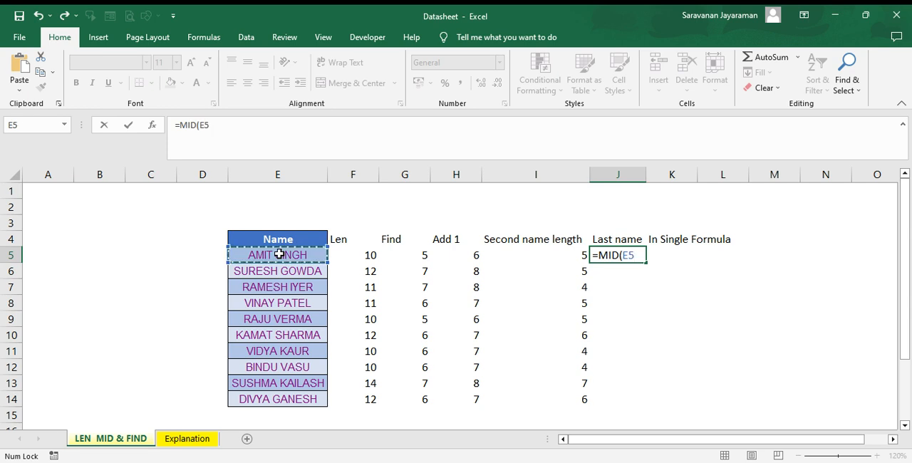
type(",")
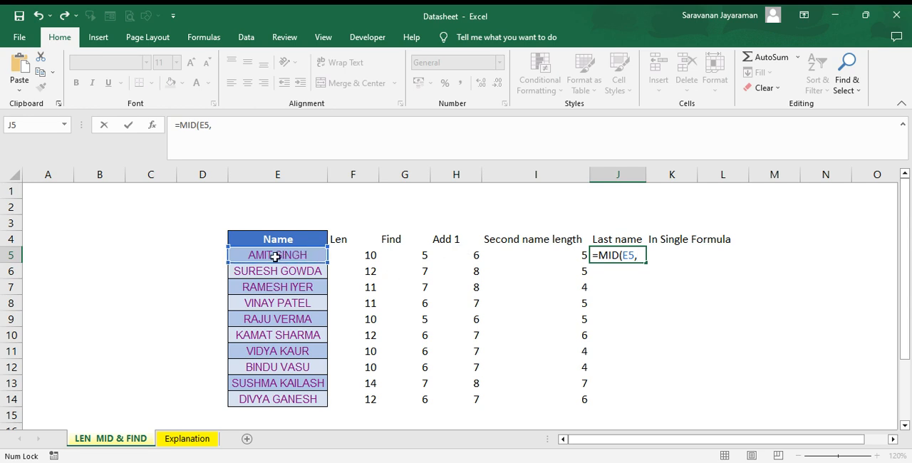
left_click(461, 255)
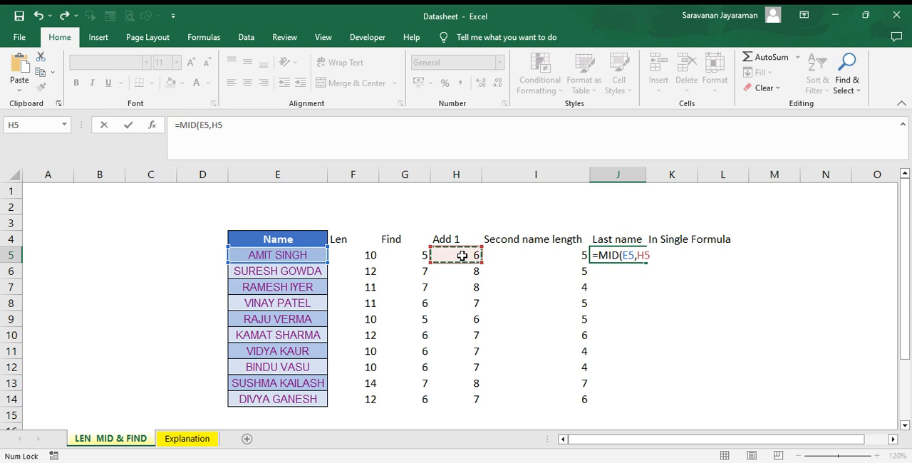
type(",")
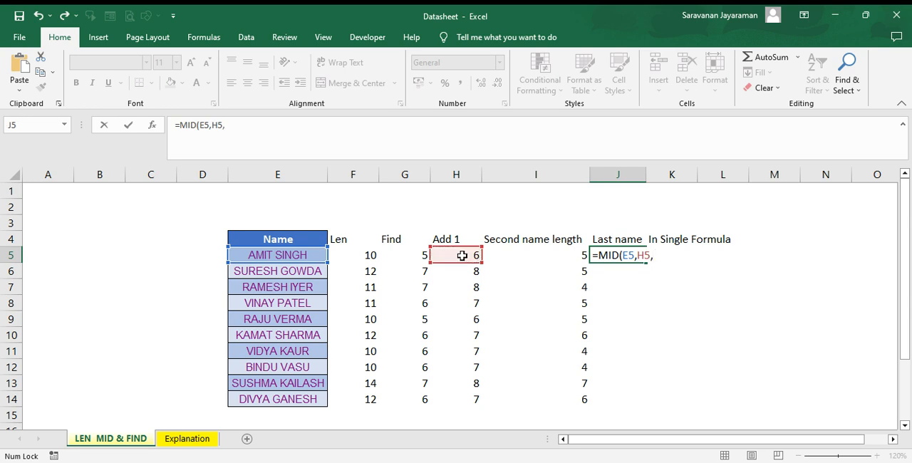
left_click(560, 254)
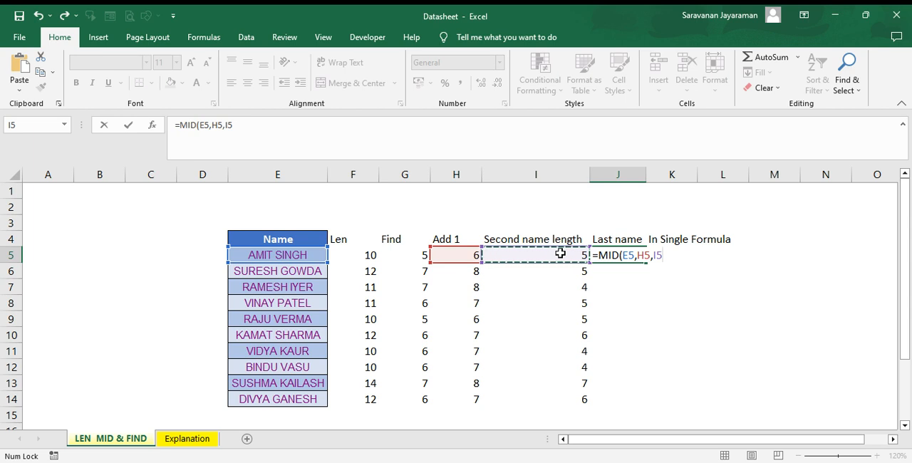
type(")")
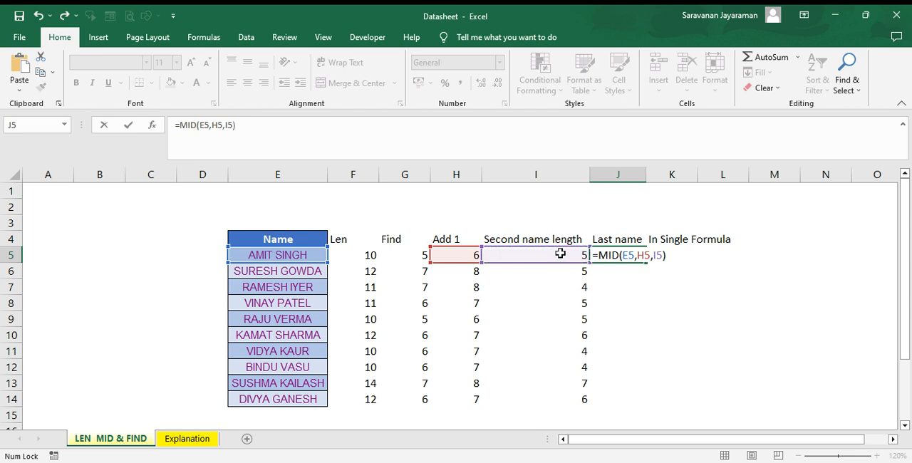
key("Return")
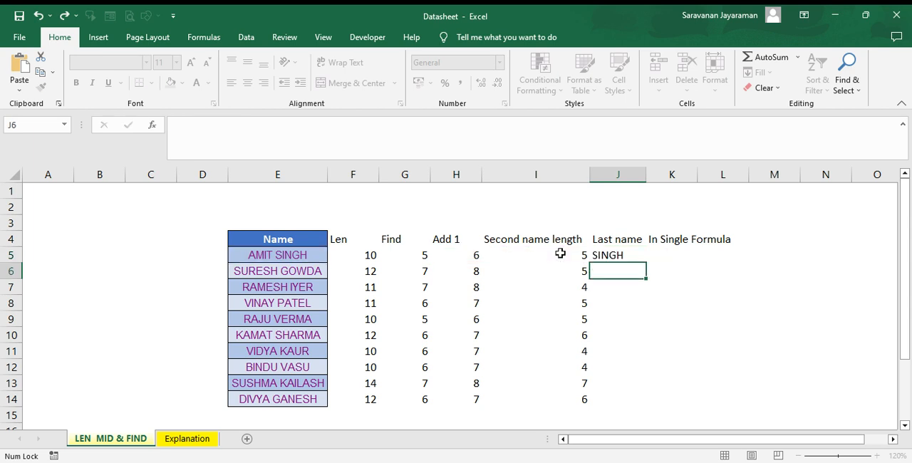
- Fill the MID formula in J5 down to row 14 for all the listed names
left_click(609, 253)
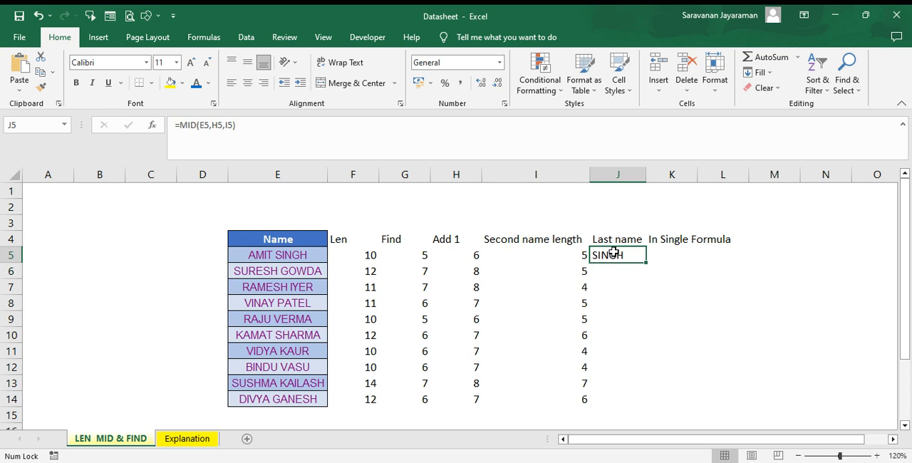
double_click(645, 261)
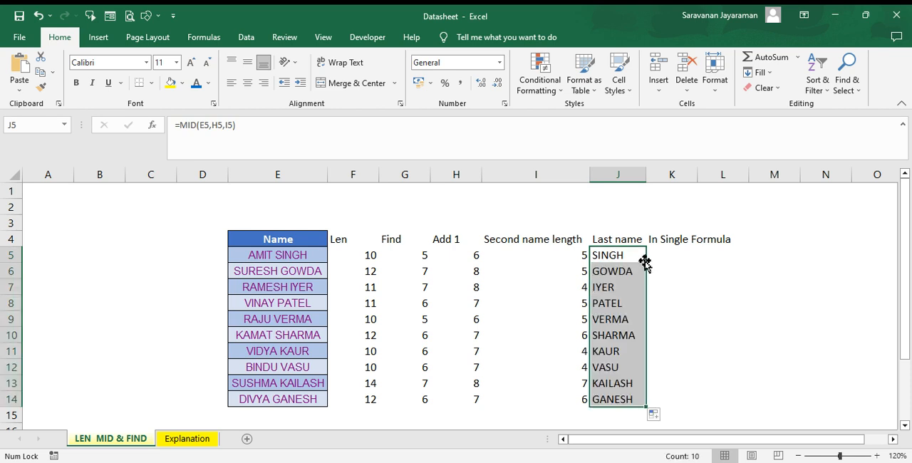
- Review the MID formulas in the Last name column from J5 to J14
left_click(539, 259)
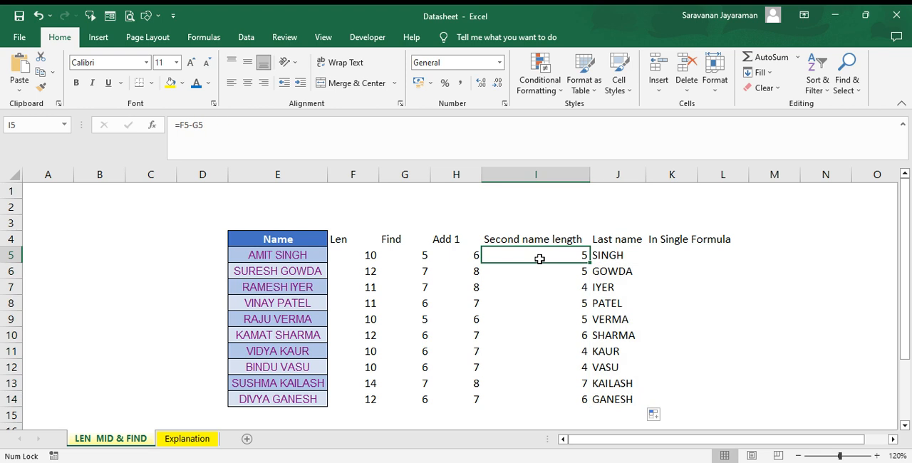
key("Right")
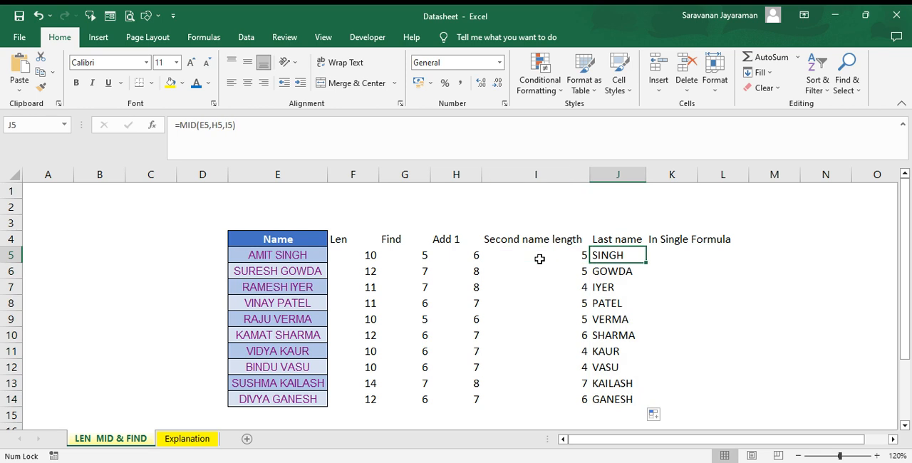
key("Down")
key("Down")
key("Down")
key("Down")
key("Down")
key("Down")
key("Down")
key("Down")
key("Down")
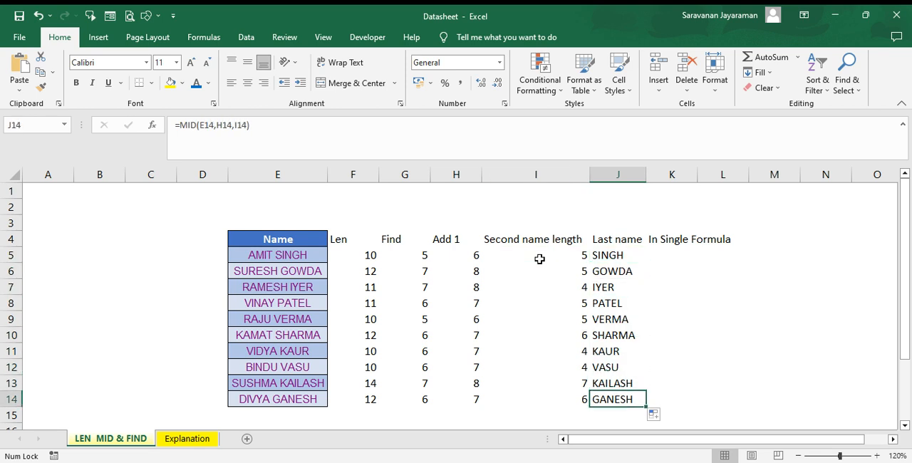
key("Up")
key("Up")
key("Up")
key("Up")
key("Up")
key("Up")
key("Up")
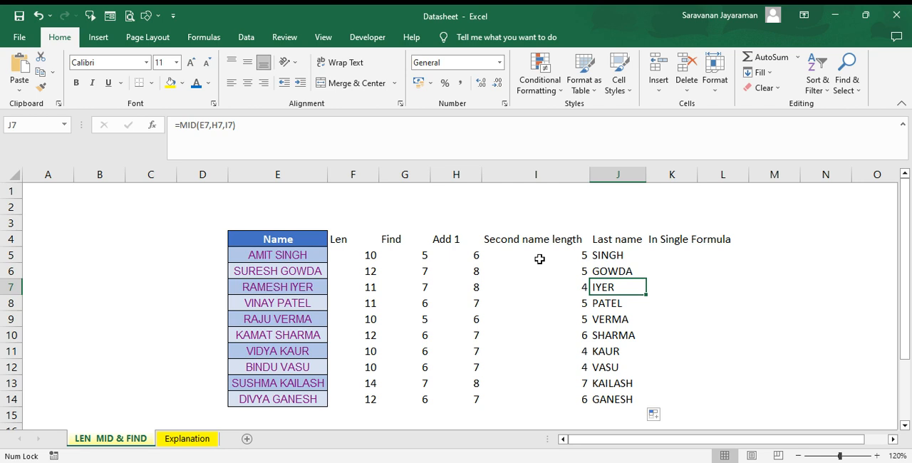
key("Up")
key("Up")
key("Right")
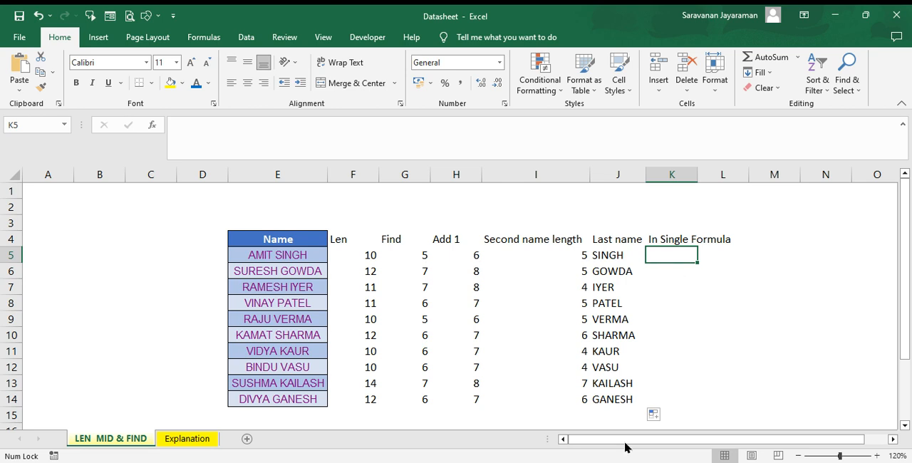
key("alt+Tab")
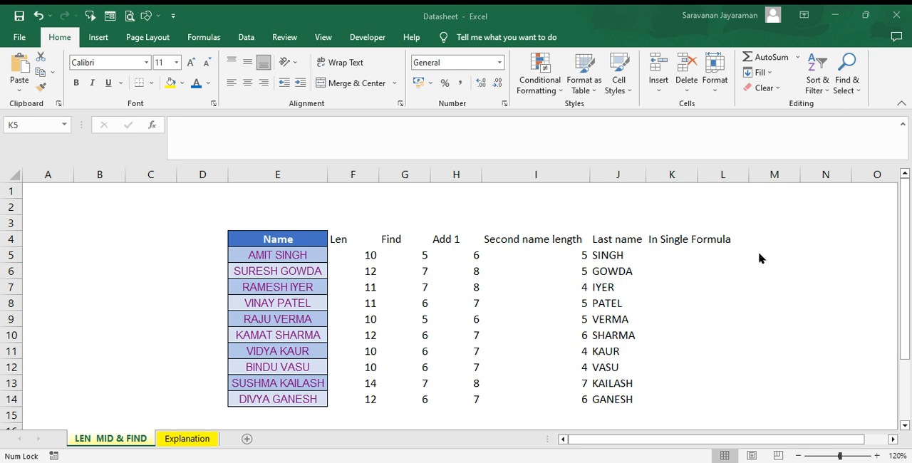
- Begin the single formula in K5 with =MID(E5,FIND((" ",E5)+1 as its text and start position
left_click(652, 254)
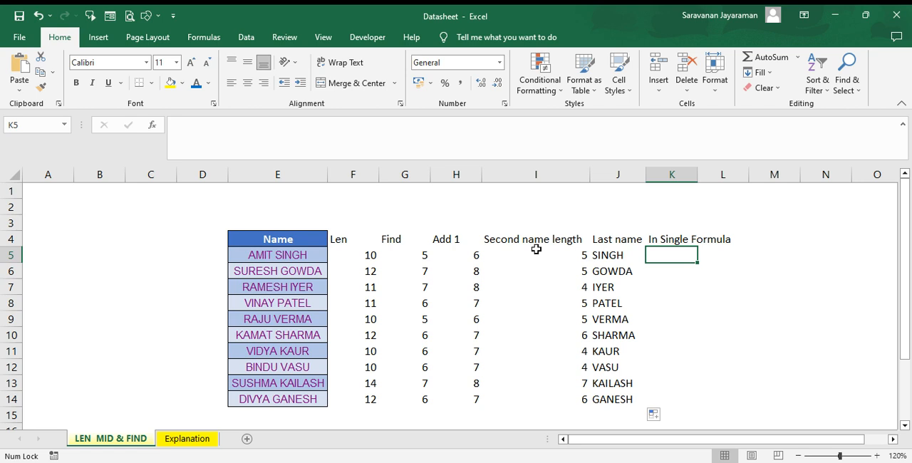
type("=mid")
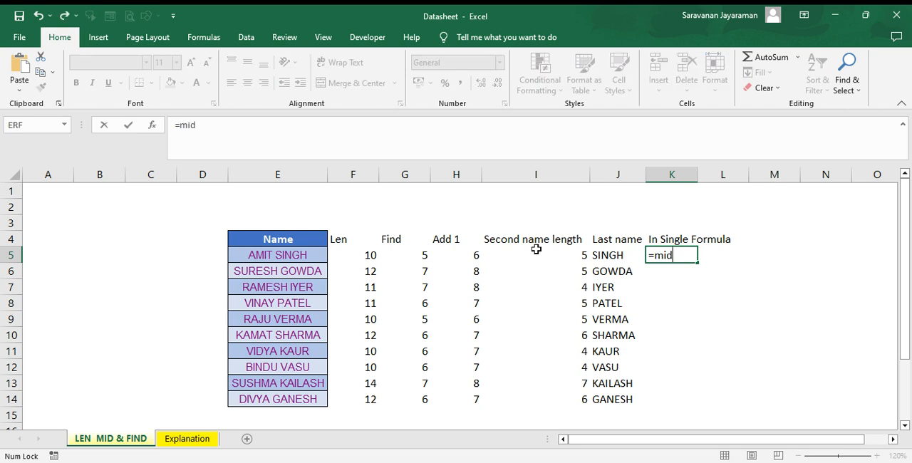
key("Tab")
left_click(288, 257)
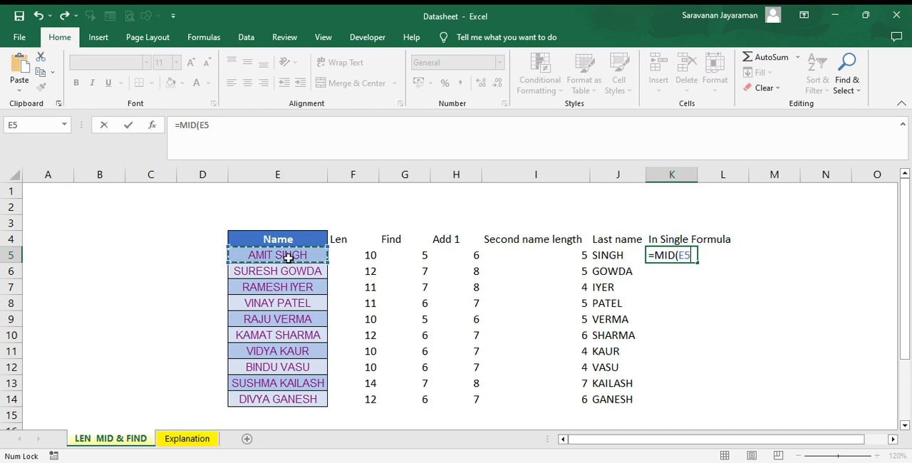
type(",")
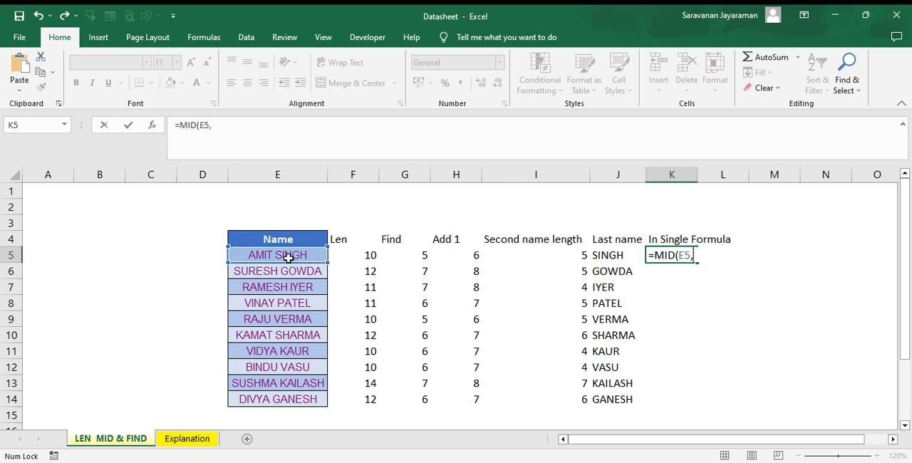
type("find")
type("(\"")
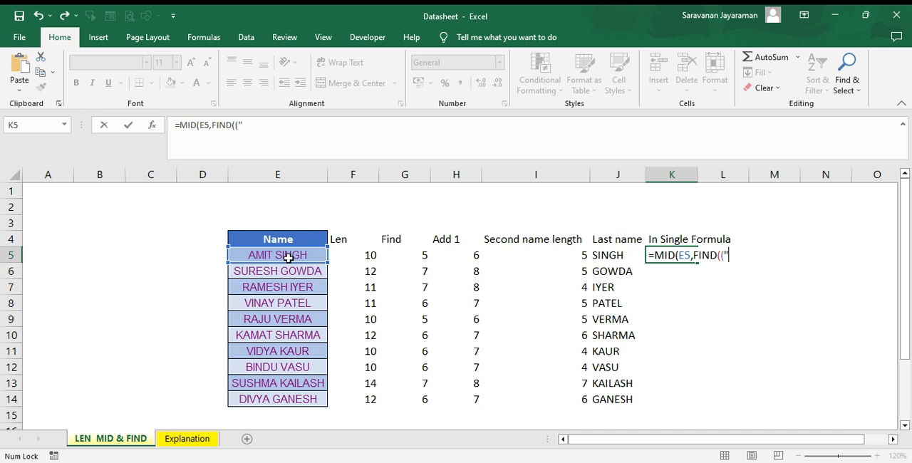
type(" \",e5)+1")
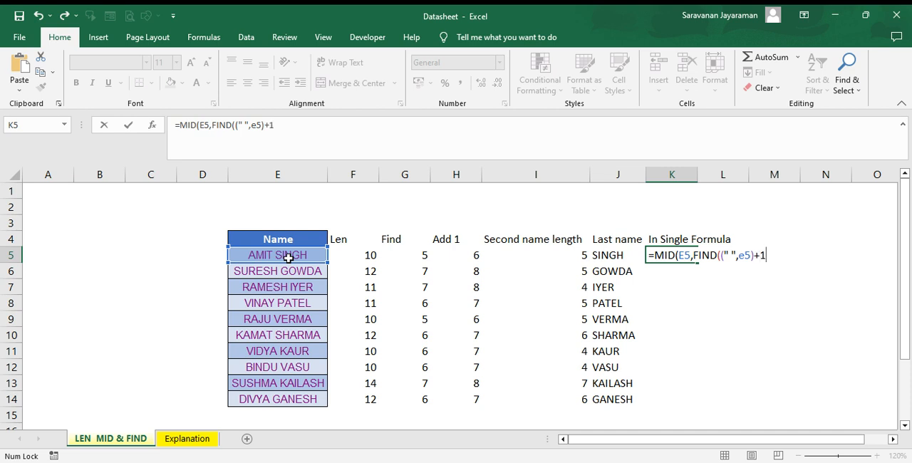
type(",len")
- Add LEN(E5)-FIND((" ",E5)) as the length argument in K5 and try to commit the formula
key("Tab")
type("e5")
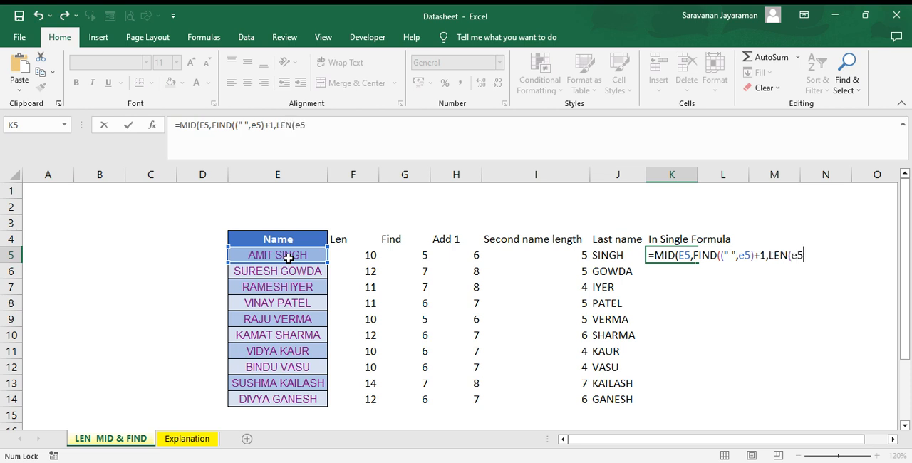
type(")-")
type("find")
key("Tab")
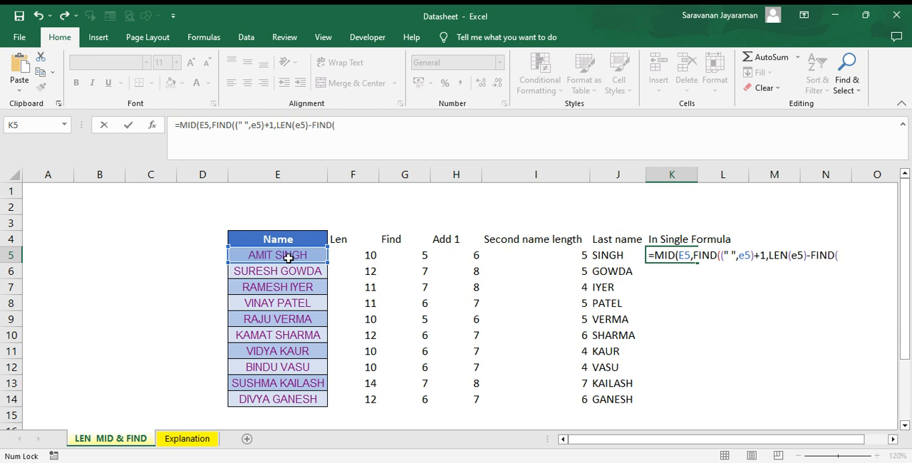
type("(\" \",e5))")
key("Return")
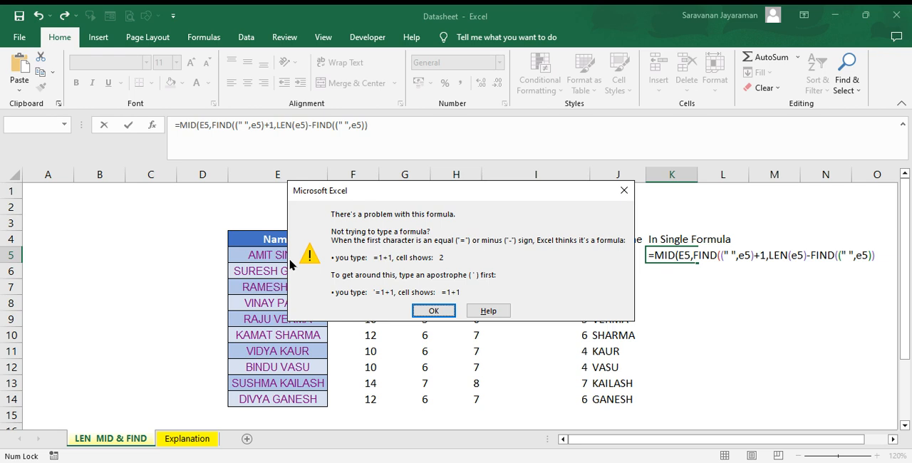
key("Return")
key("Return")
left_click(425, 311)
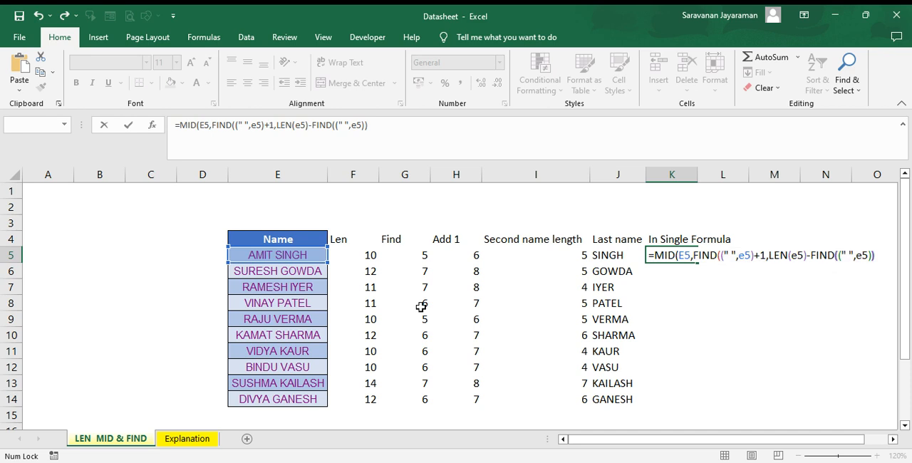
- Remove the extra opening parenthesis after the first FIND in the K5 formula
key("Left")
key("Left")
key("Left")
key("Left")
key("Left")
key("Left")
key("Left")
key("Left")
key("Left")
key("Left")
key("Left")
key("Left")
key("Left")
key("Left")
key("Left")
key("Left")
key("Left")
key("Left")
key("Left")
key("Left")
key("Right")
key("Right")
key("Right")
key("Right")
key("Left")
key("Left")
key("Left")
key("BackSpace")
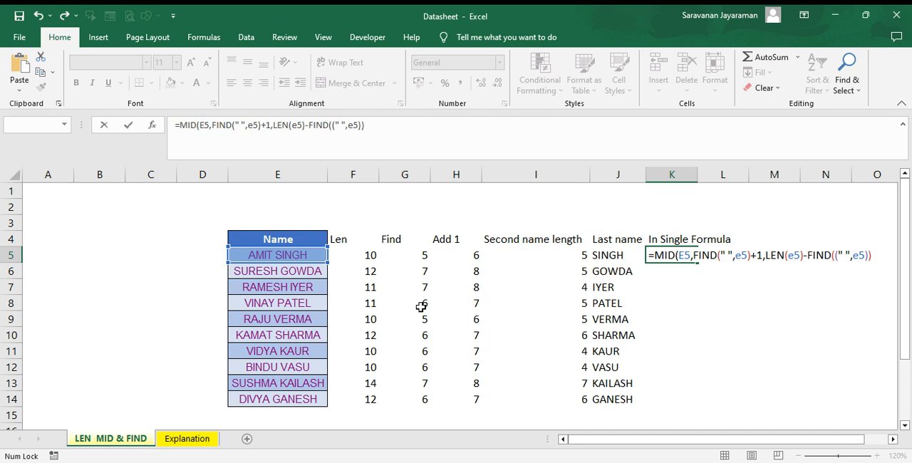
- Remove the extra opening parenthesis after the second FIND and commit K5 as =MID(E5,FIND(" ",E5)+1,LEN(E5)-FIND(" ",E5))
key("Right")
key("Right")
key("Right")
key("Right")
key("Right")
key("Right")
key("Right")
key("Right")
key("Right")
key("Right")
key("Right")
key("Right")
key("Right")
key("Right")
key("Right")
key("Right")
key("Right")
key("Right")
key("Right")
key("Right")
key("Right")
key("Right")
key("BackSpace")
key("Return")
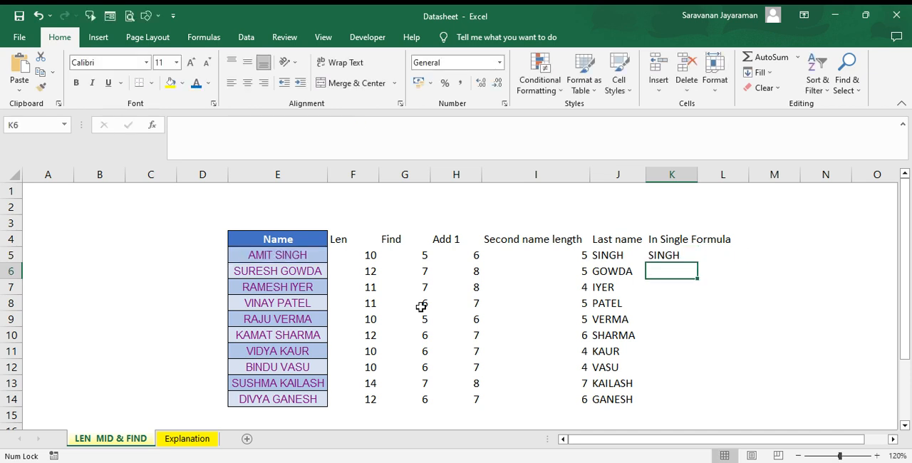
- Fill the single formula in K5 down to row 14 for all the listed names
key("Up")
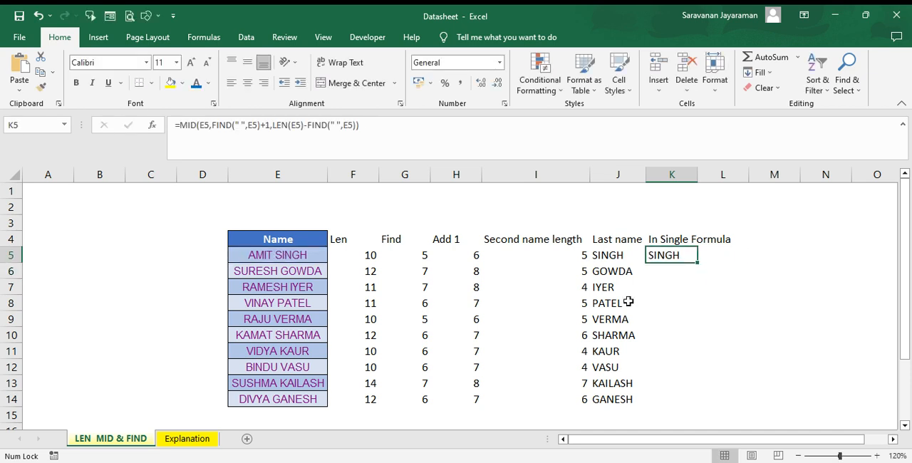
double_click(698, 263)
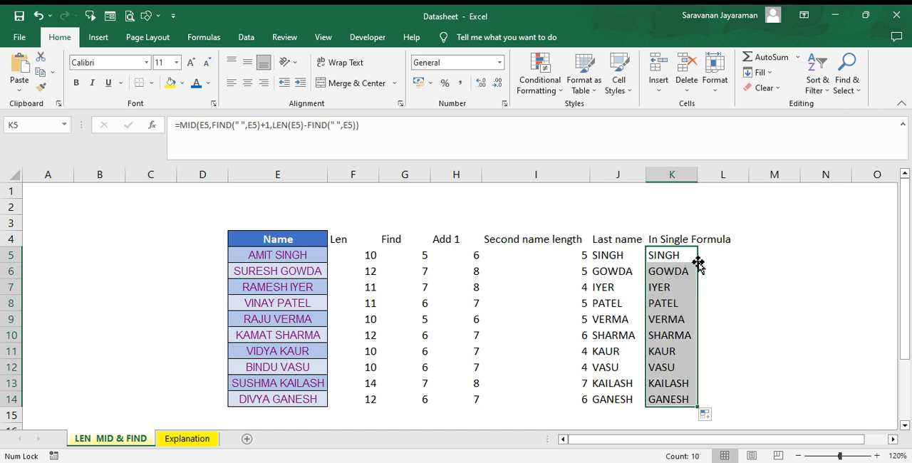
left_click(698, 266)
left_click(697, 258)
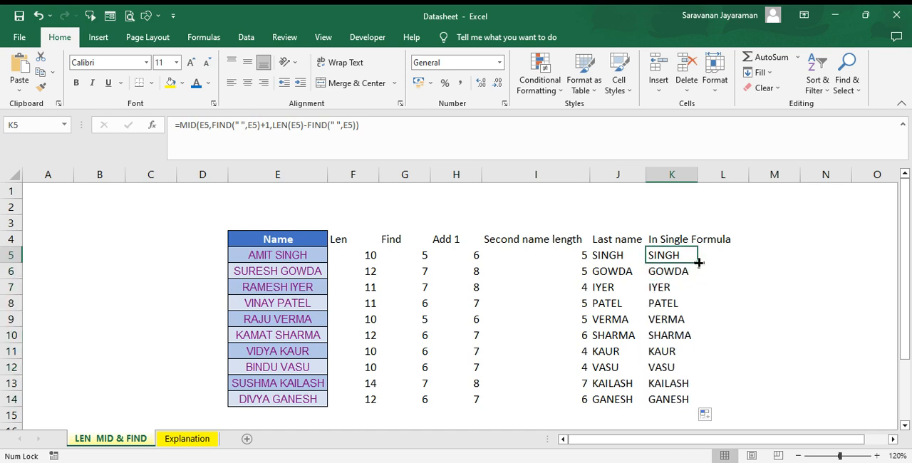
- Review the single formula in K5 and clear the helper column results and last names in F5:J14, leaving out the headers
key("F2")
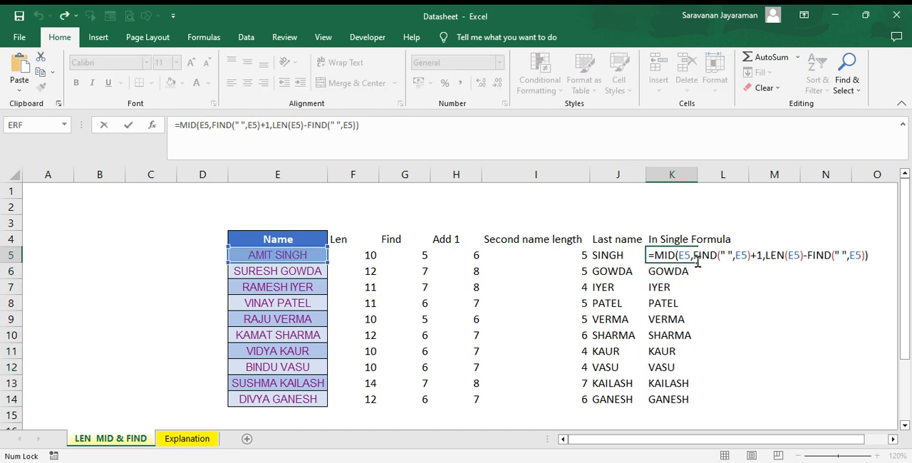
key("Return")
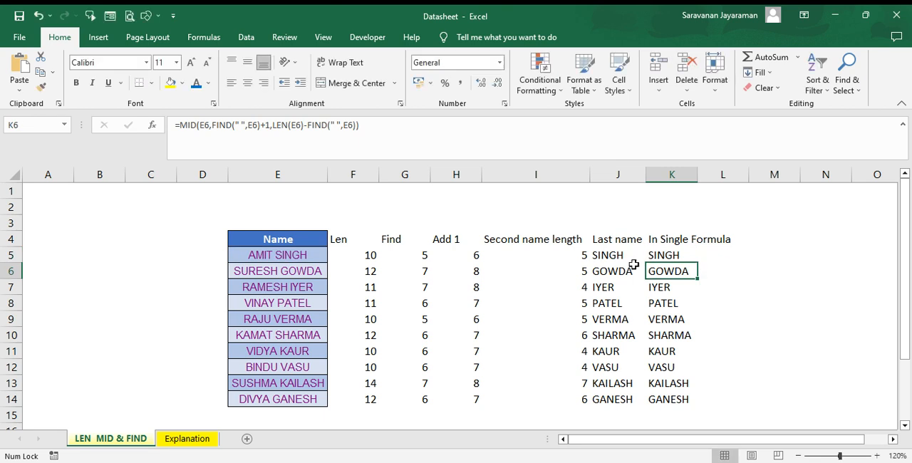
left_click_drag(369, 259, 609, 398)
key("Delete")
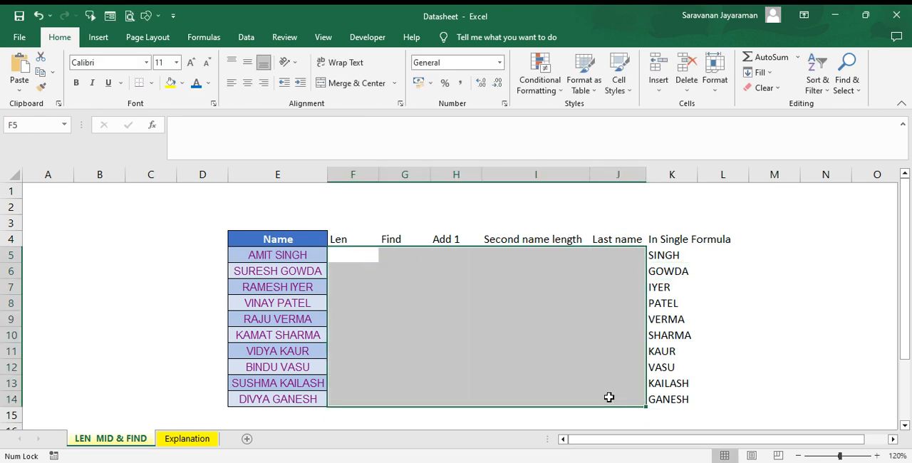
- Examine the arguments and cell references of the combined MID, FIND and LEN formula in K5
key("Right")
key("Right")
key("Right")
key("Right")
key("Right")
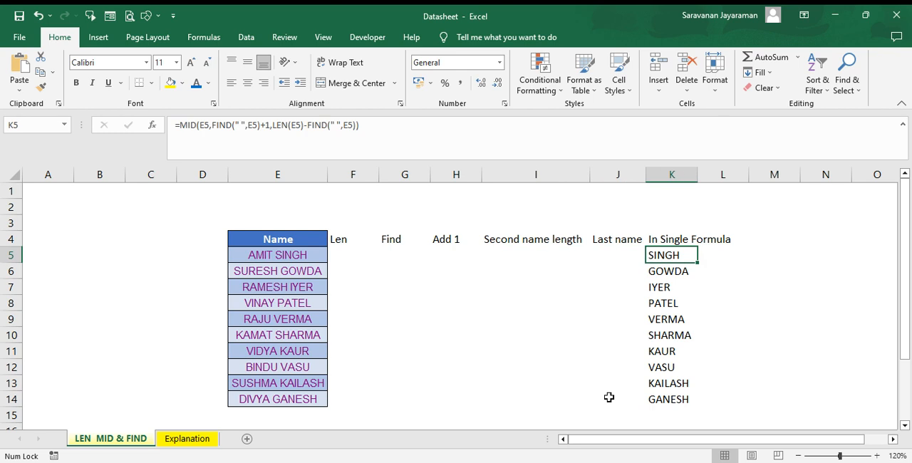
key("F2")
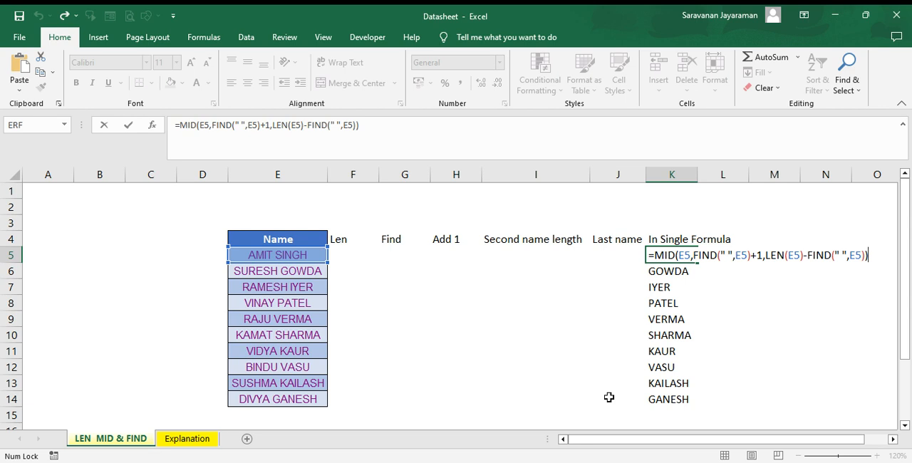
key("Return")
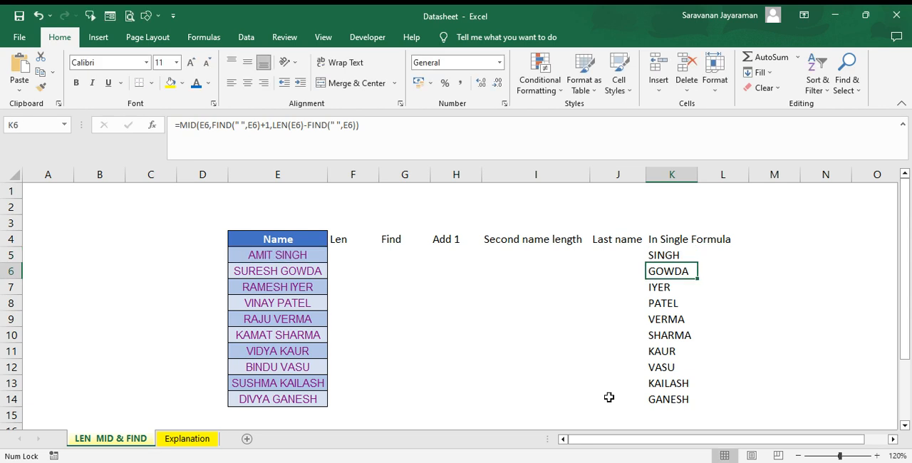